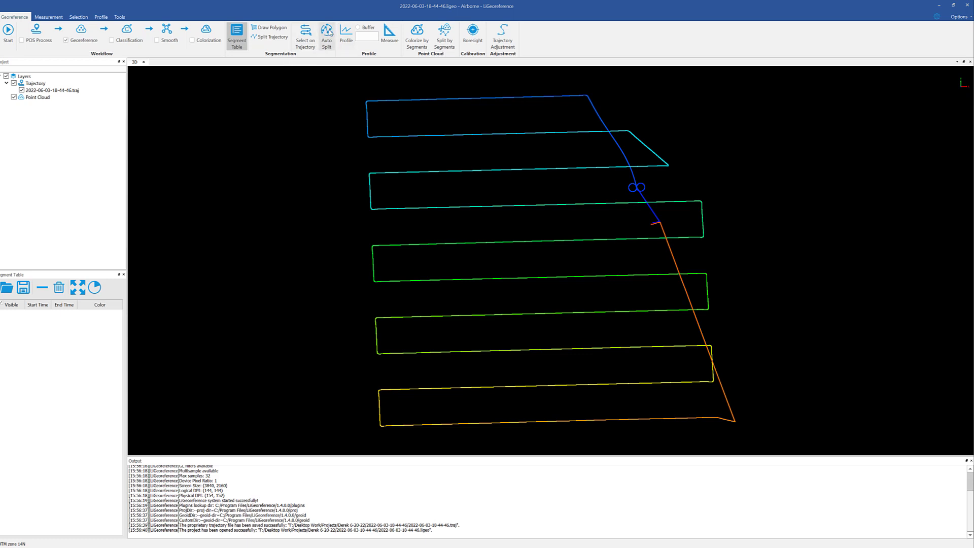
Auto-split the trajectory into segments with a minimum length of 30 m and a minimum duration of 50 s.
click(327, 32)
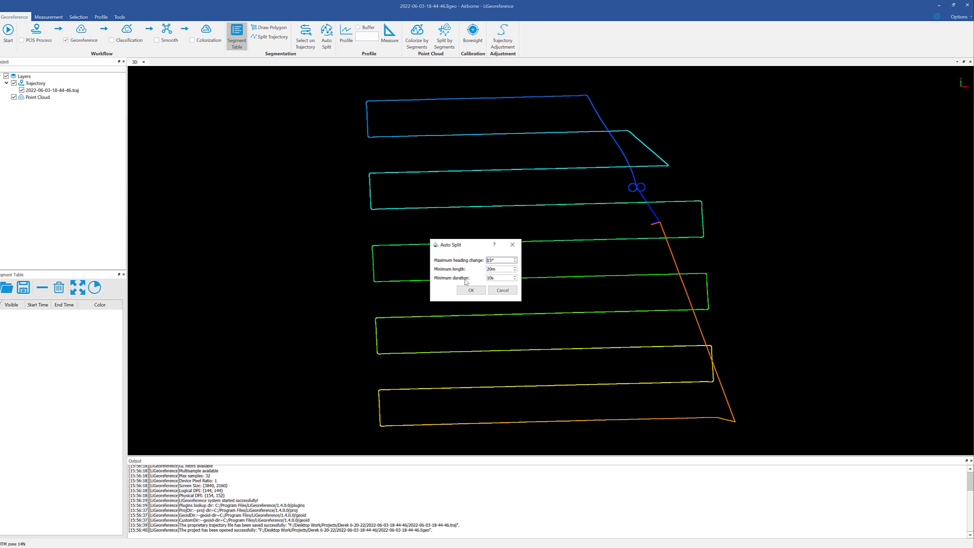
click(490, 278)
drag(476, 246, 279, 157)
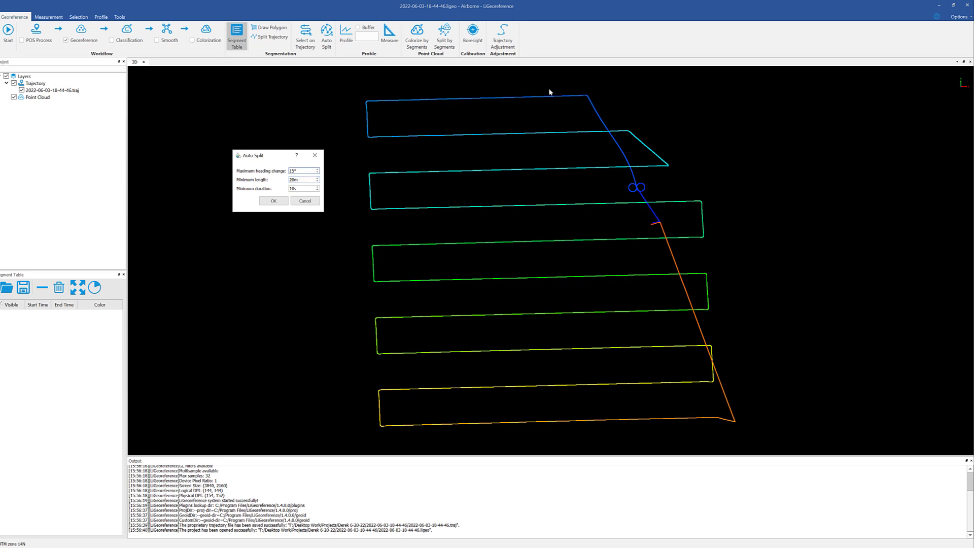
click(295, 189)
click(295, 180)
click(294, 178)
text(30)
click(294, 188)
key(BackSpace)
key(BackSpace)
text(50)
click(285, 202)
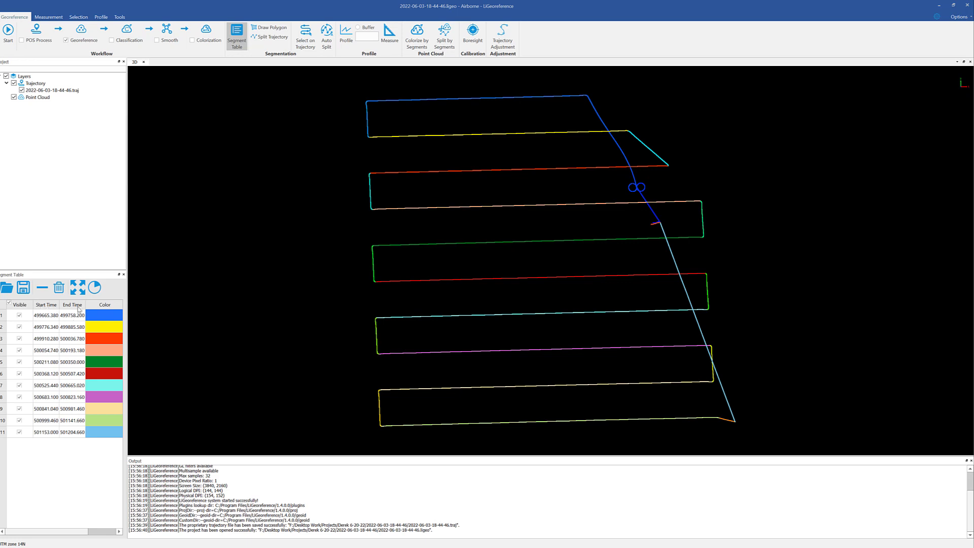
Hide and show segments 1 to 10 of the segment table one by one to identify their flight lines.
click(20, 316)
click(20, 316)
click(21, 328)
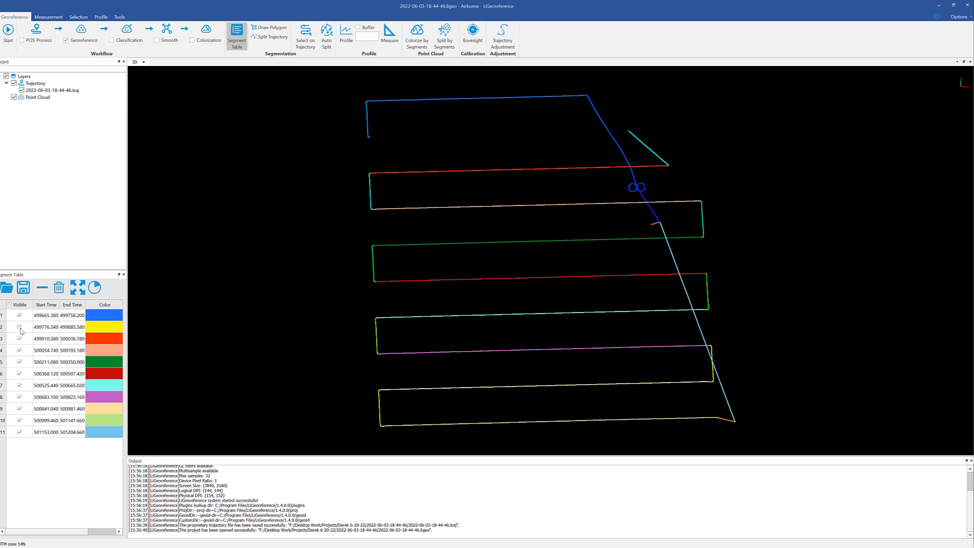
click(20, 328)
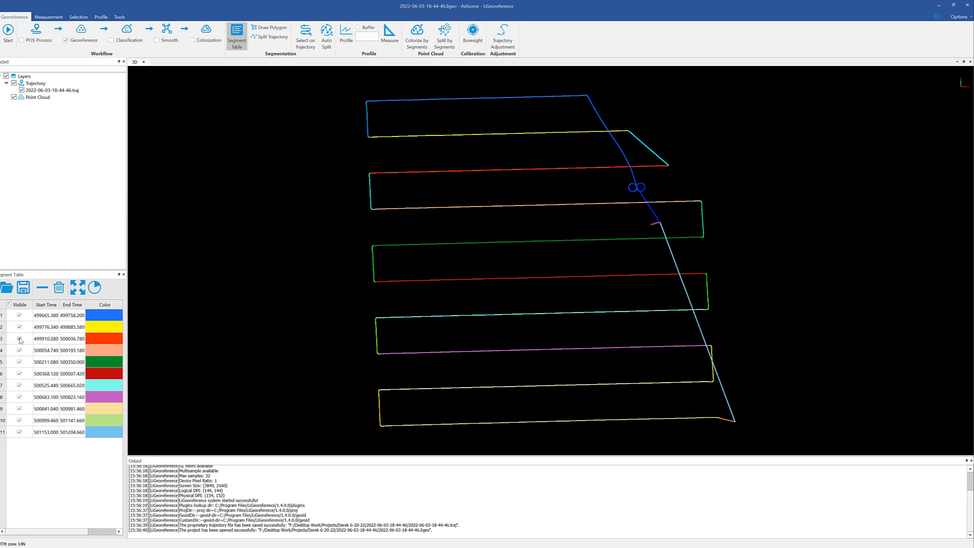
click(20, 339)
click(20, 339)
click(20, 350)
click(20, 350)
click(20, 362)
click(19, 362)
click(19, 374)
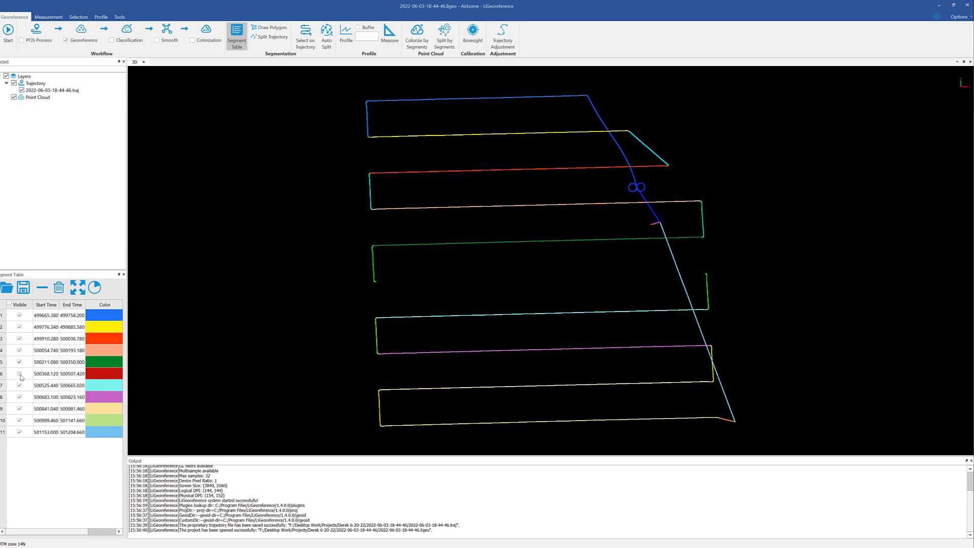
click(20, 374)
click(20, 387)
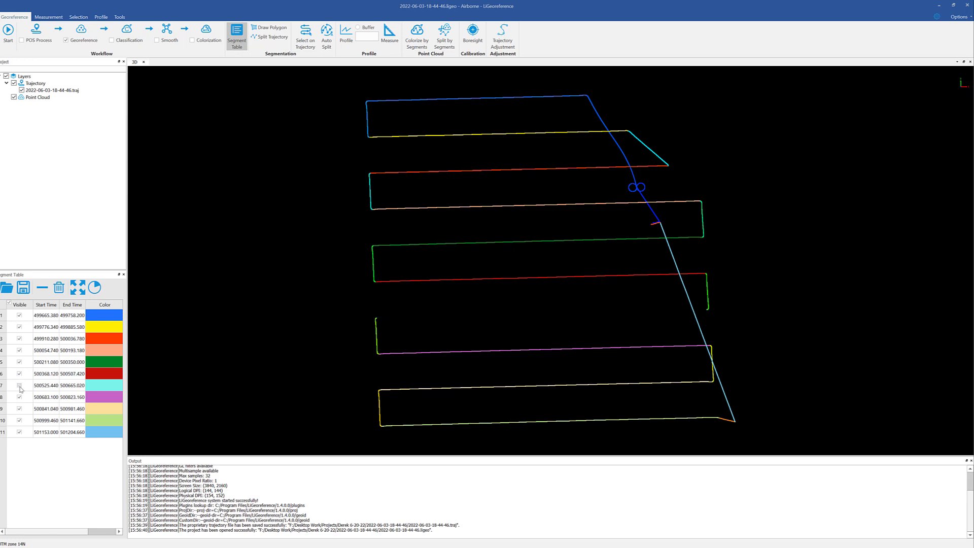
click(20, 387)
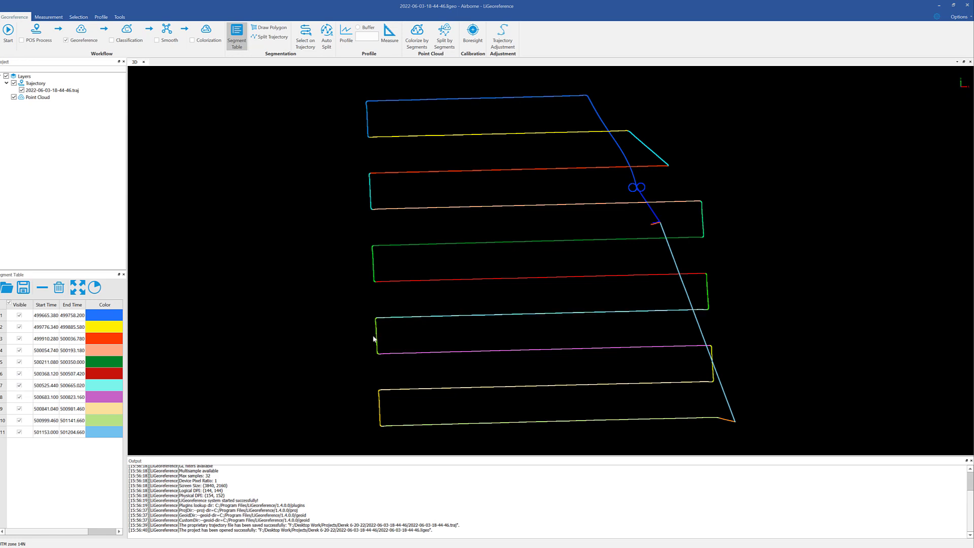
click(19, 397)
click(20, 397)
click(20, 409)
click(20, 409)
click(20, 421)
click(19, 420)
Identify segment 11's flight line by toggling its visibility and remove that segment from the segment table.
click(20, 432)
click(20, 432)
click(19, 432)
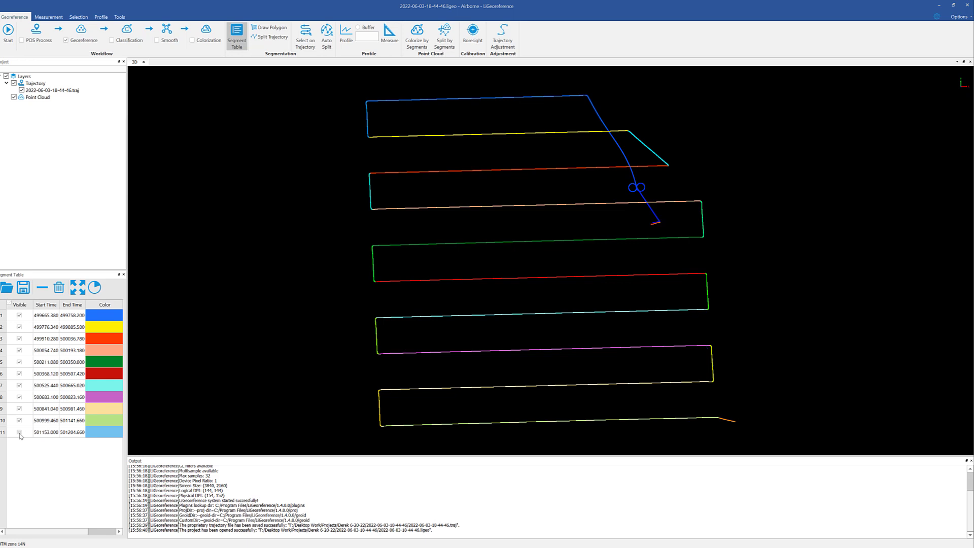
click(20, 432)
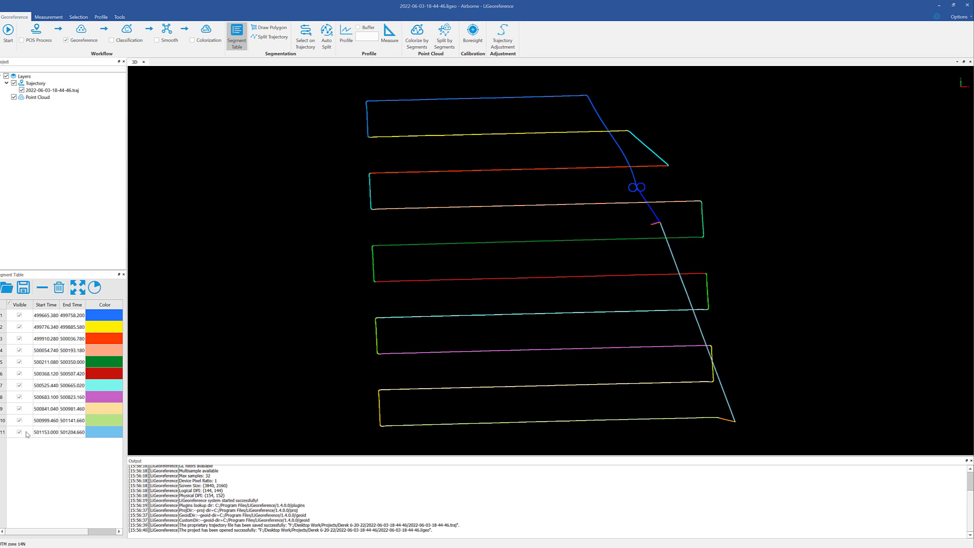
click(29, 434)
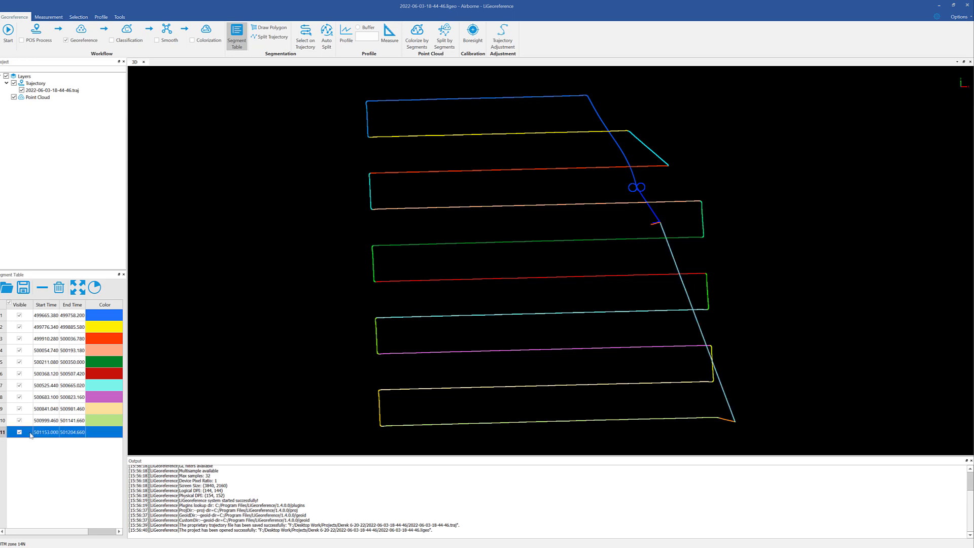
click(45, 288)
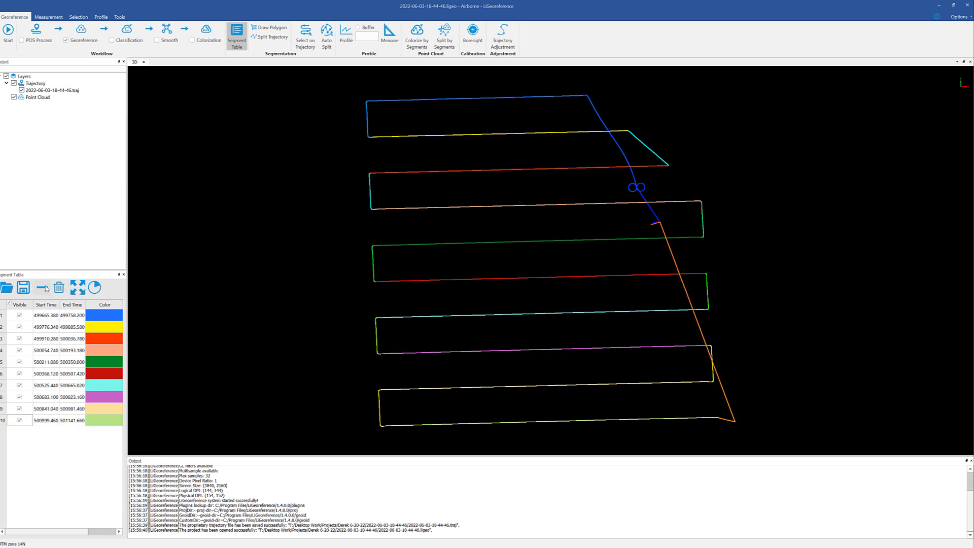